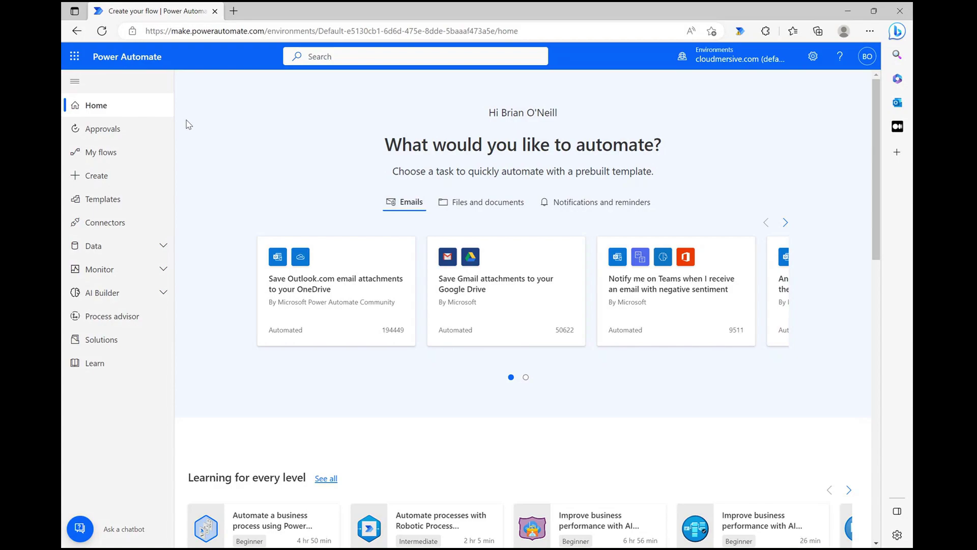
Step: Create an instant cloud flow named "xml validation" that is triggered manually
{"action": "left_click", "coordinate": [97, 175]}
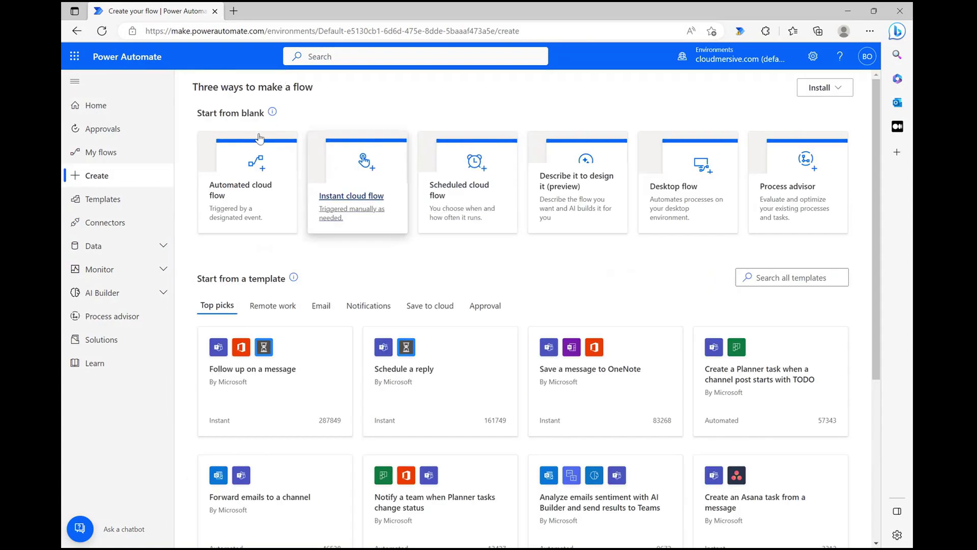
{"action": "left_click", "coordinate": [351, 168]}
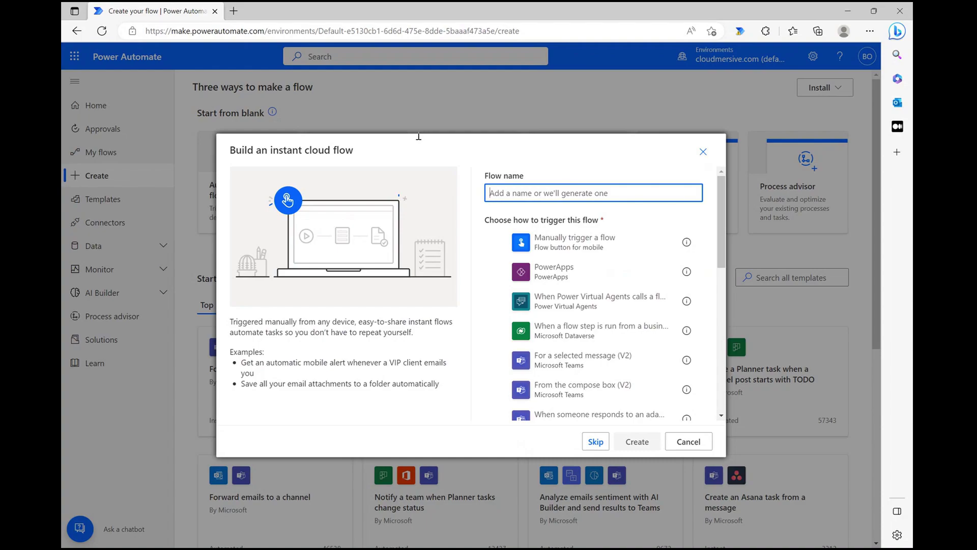
{"action": "type", "text": "xml validation"}
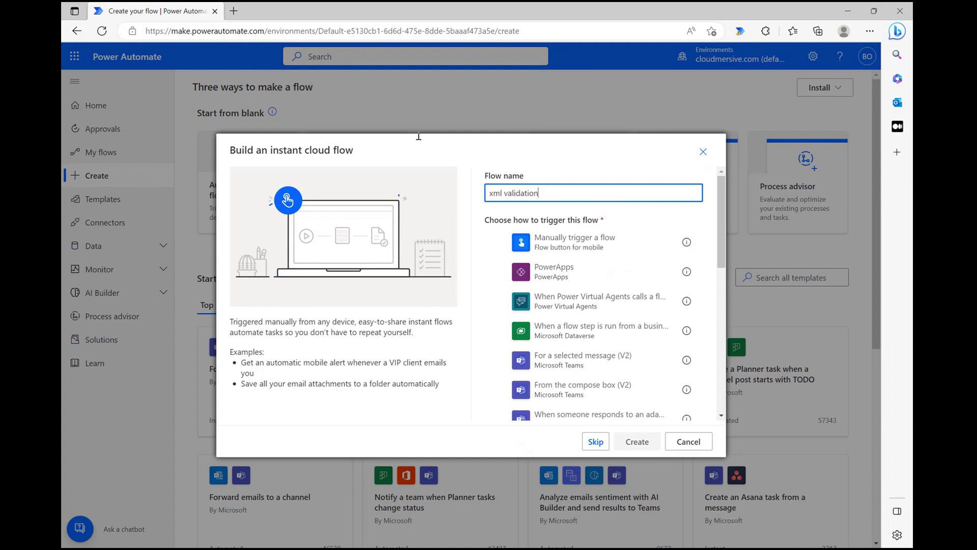
{"action": "left_click", "coordinate": [540, 243]}
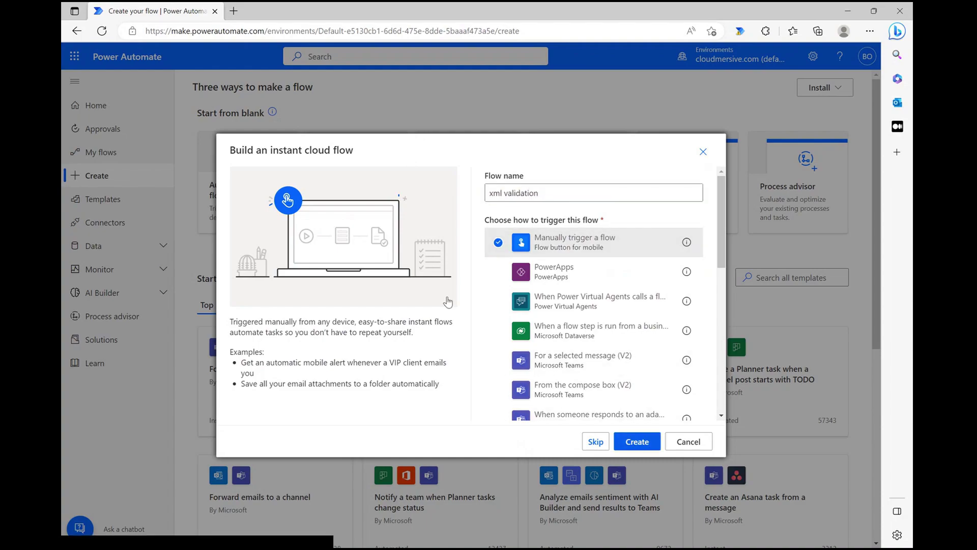
{"action": "key", "text": "Return"}
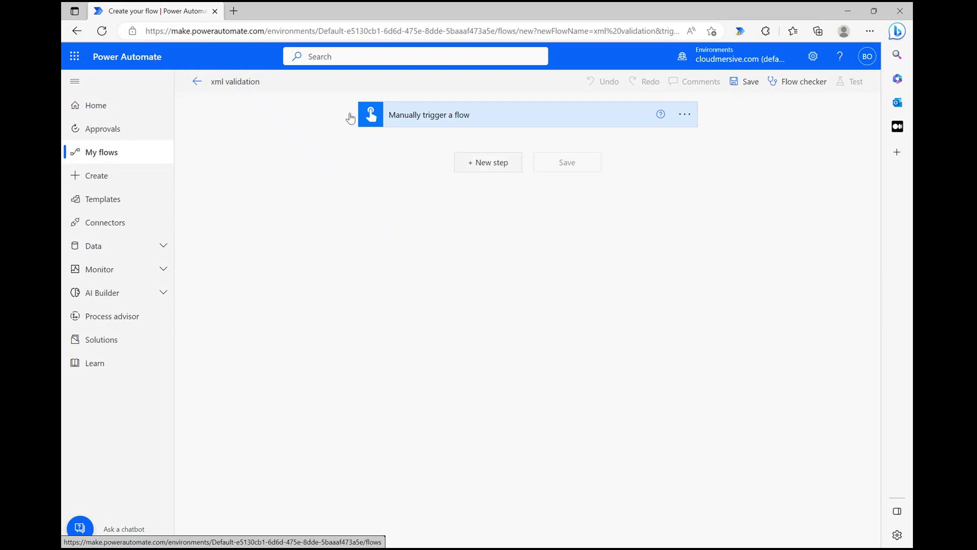
Step: Add a SharePoint Get file content action using the Content Team site and the file /Shared Documents/Power Automate Samples/xmlsample.xml
{"action": "type", "text": "ge"}
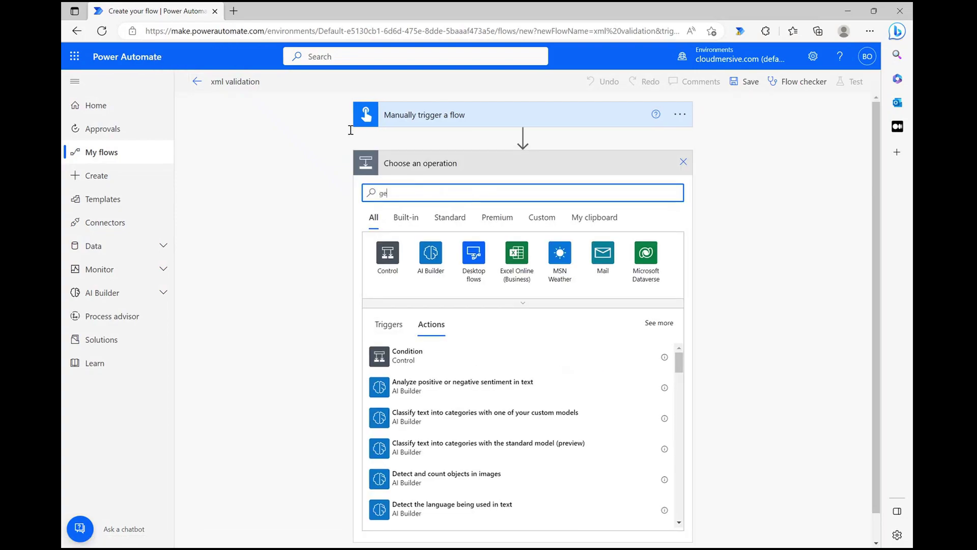
{"action": "type", "text": "t file content"}
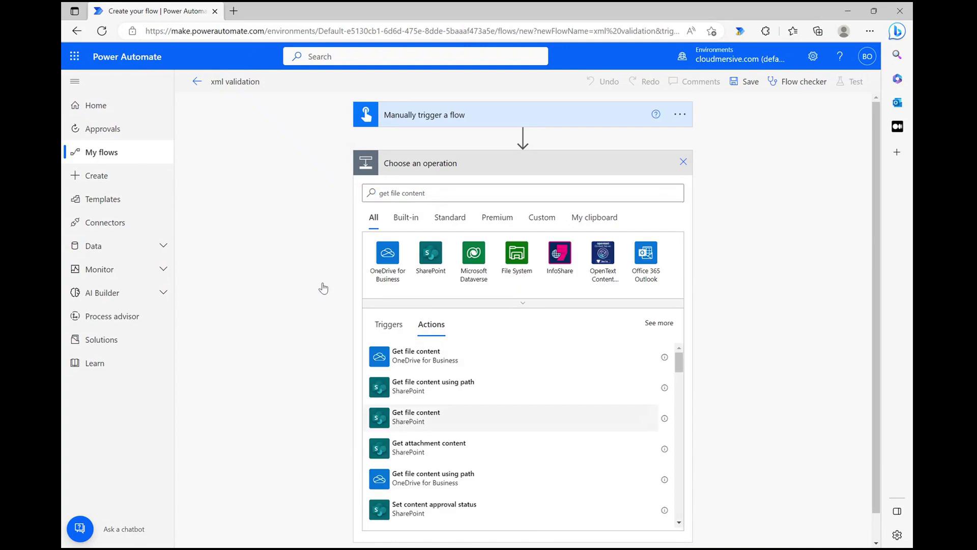
{"action": "left_click", "coordinate": [484, 417]}
{"action": "left_click", "coordinate": [674, 189]}
{"action": "left_click", "coordinate": [558, 203]}
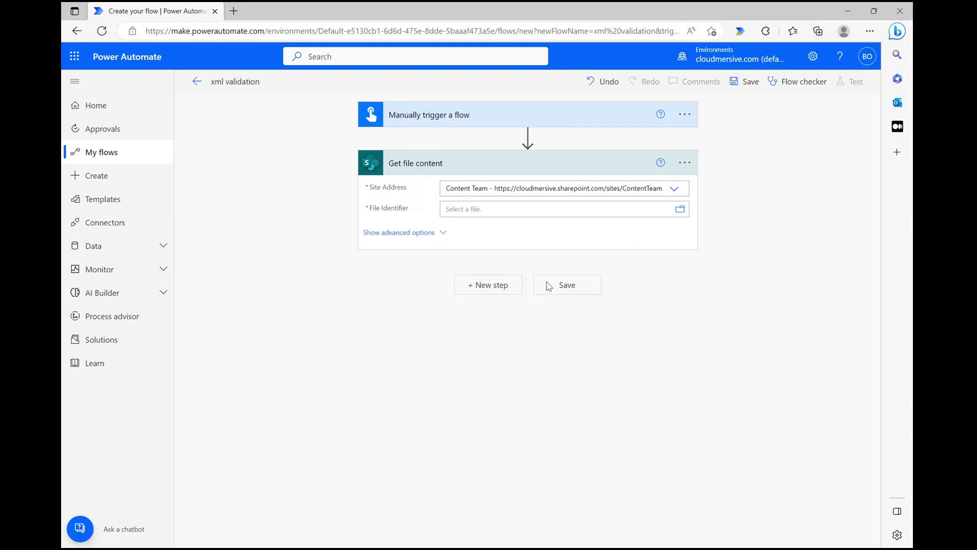
{"action": "left_click", "coordinate": [495, 214]}
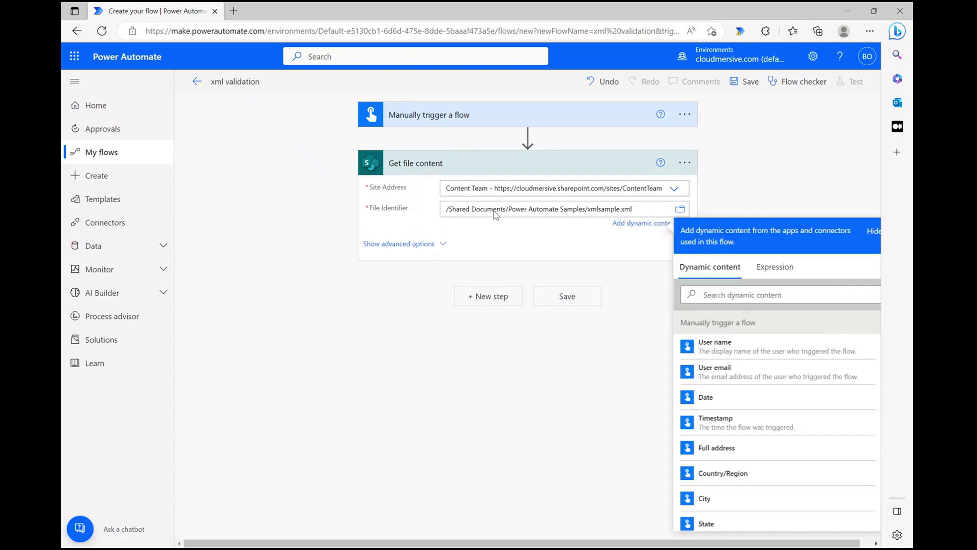
{"action": "left_click", "coordinate": [325, 228]}
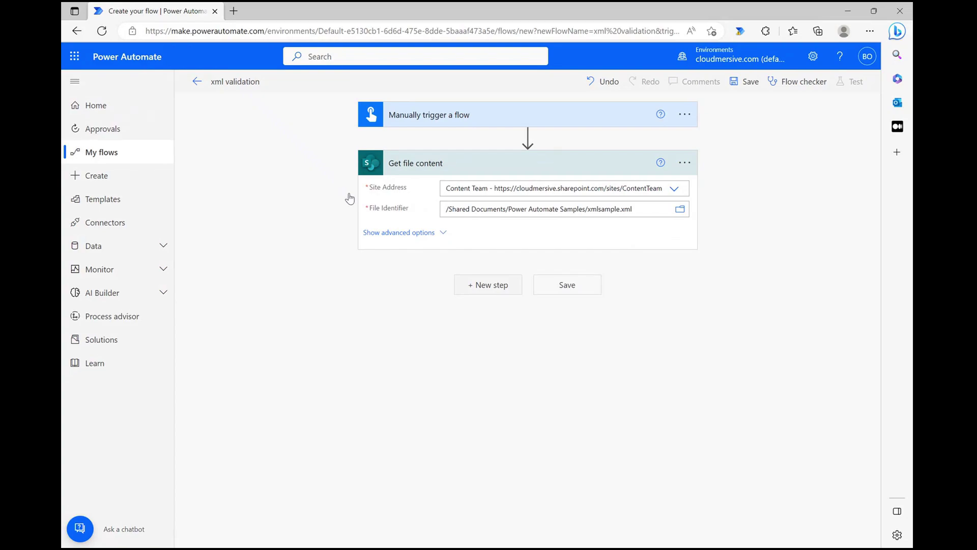
Step: Add the Validate an XML file action from the Cloudmersive Document Conversion connector after Get file content
{"action": "left_click", "coordinate": [488, 284]}
{"action": "type", "text": "clloudmersive"}
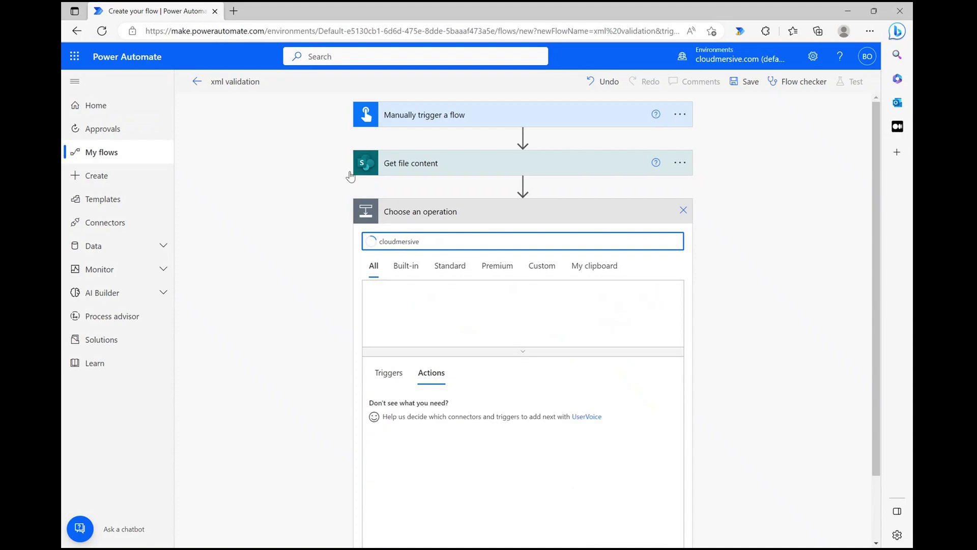
{"action": "left_click", "coordinate": [522, 350]}
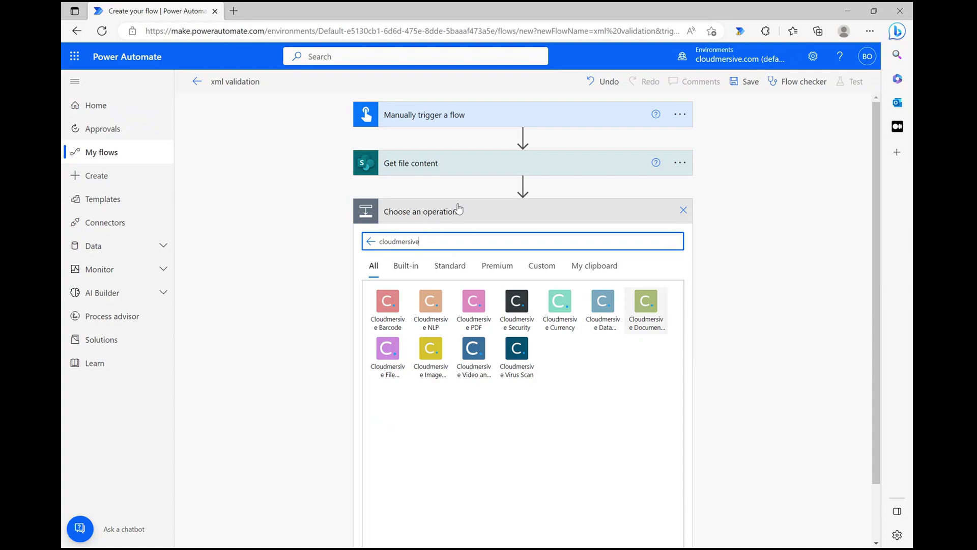
{"action": "left_click", "coordinate": [646, 305]}
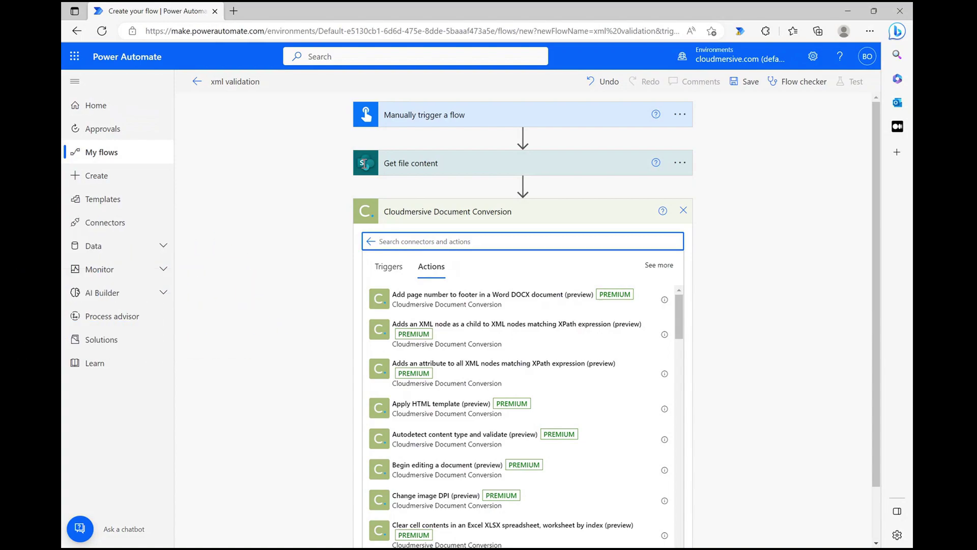
{"action": "type", "text": "validate xml"}
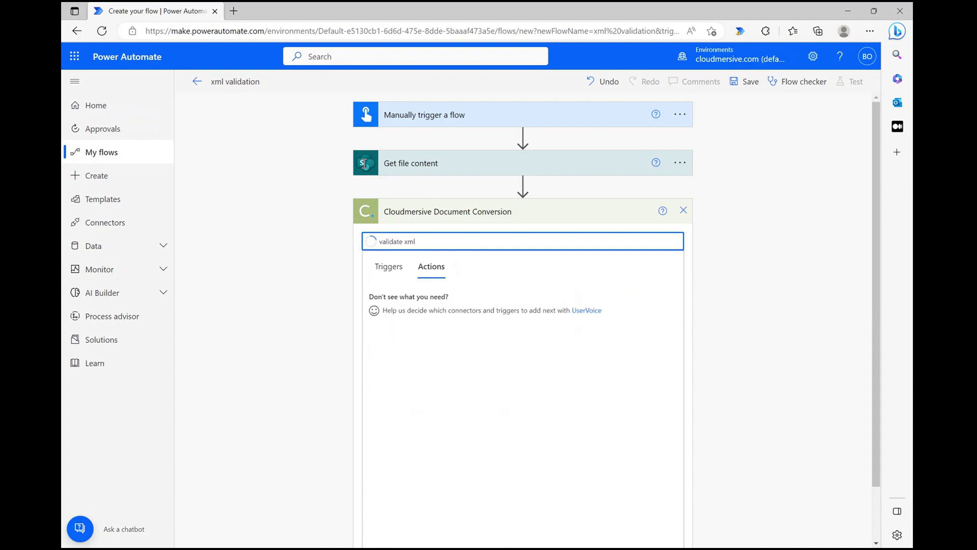
{"action": "left_click", "coordinate": [438, 295]}
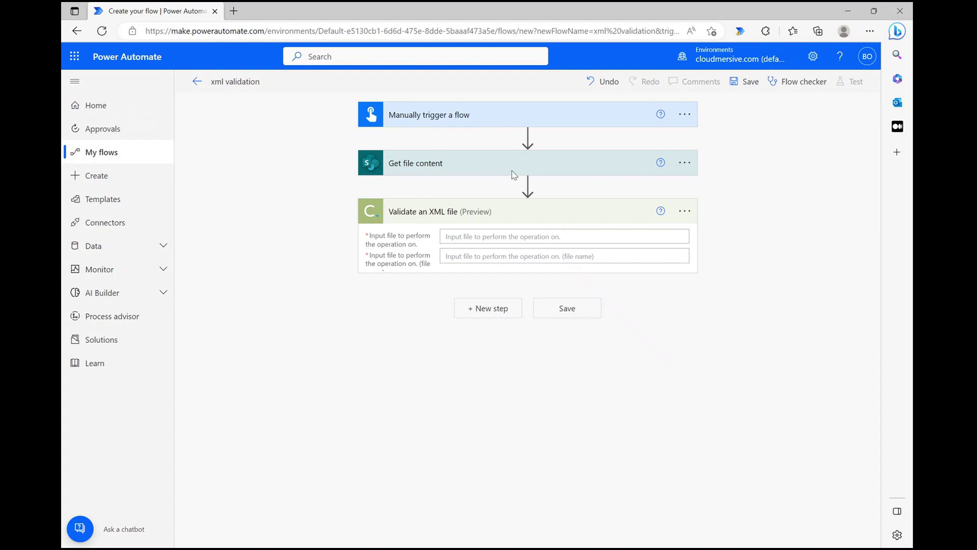
Step: Set the validation action's input file to the SharePoint File Content and its file name to xmlfile.xml
{"action": "left_click", "coordinate": [564, 236]}
{"action": "left_click", "coordinate": [771, 376]}
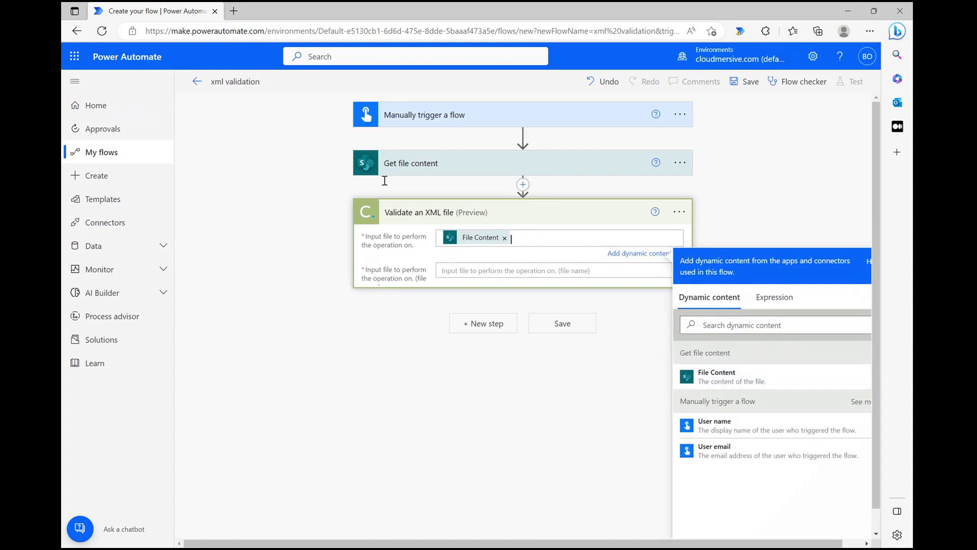
{"action": "key", "text": "Tab"}
{"action": "type", "text": "xmlfile.xml"}
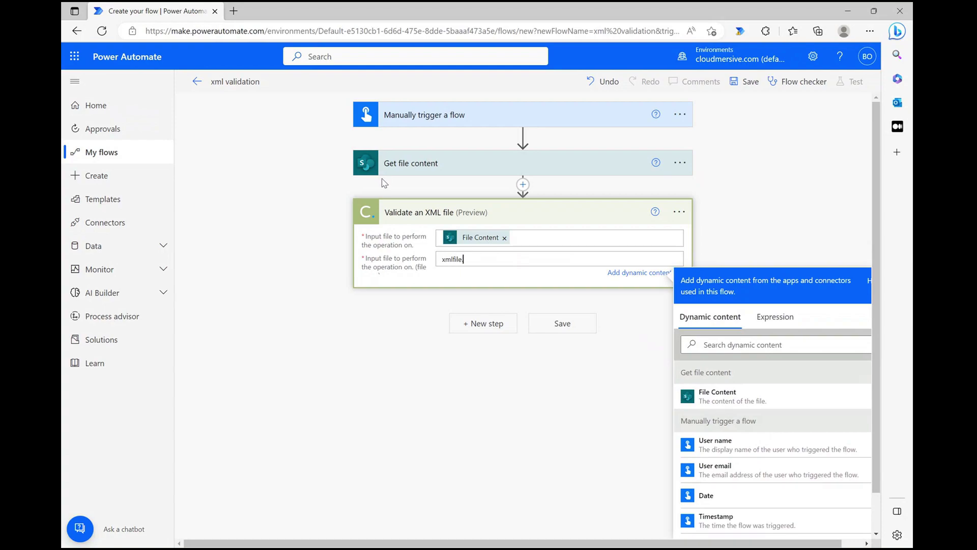
{"action": "left_click", "coordinate": [359, 237]}
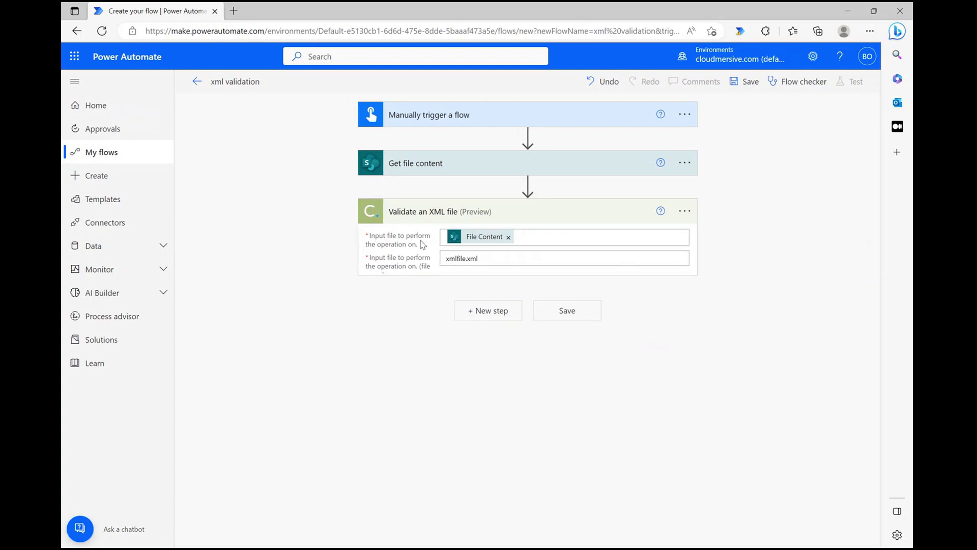
Step: Save the flow, run a manual test and open the run's details
{"action": "key", "text": "ctrl+s"}
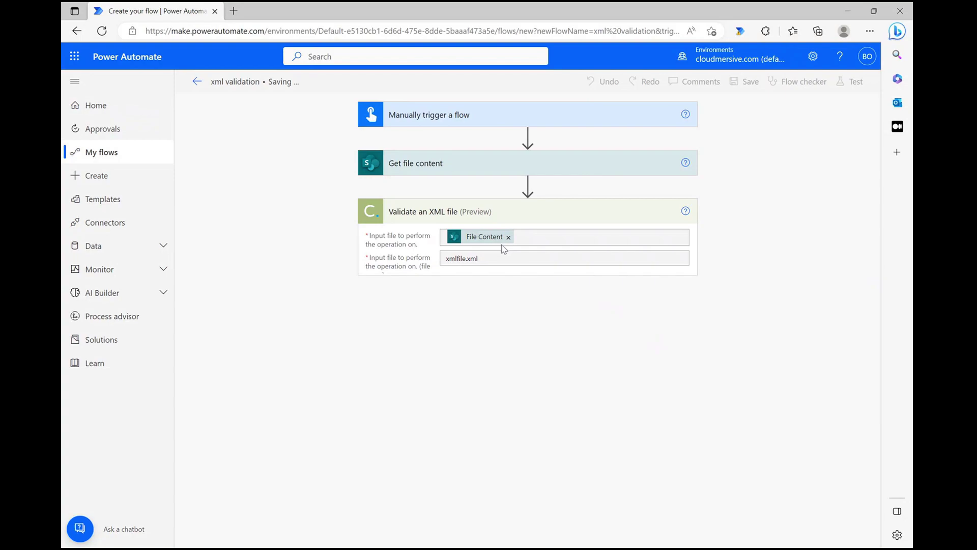
{"action": "left_click", "coordinate": [849, 82]}
{"action": "key", "text": "Return"}
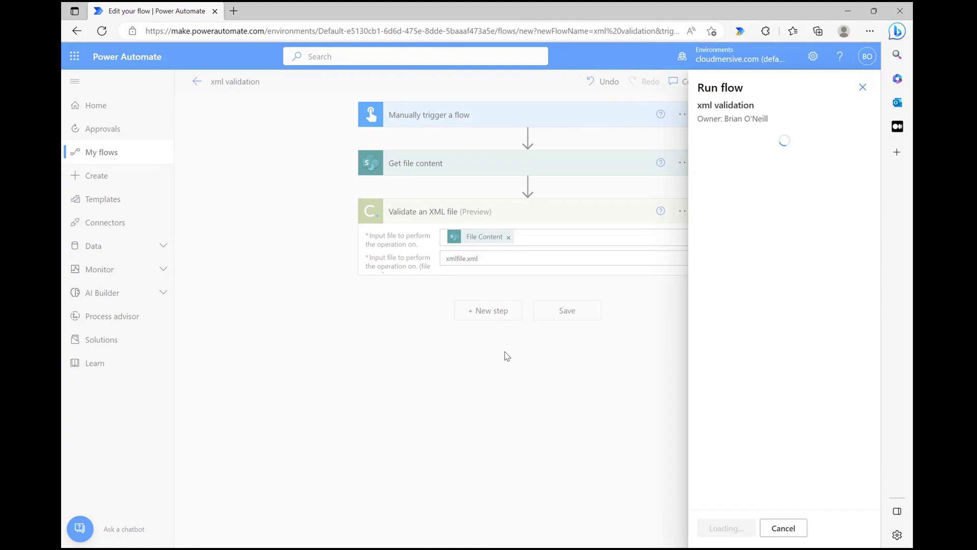
{"action": "key", "text": "Return"}
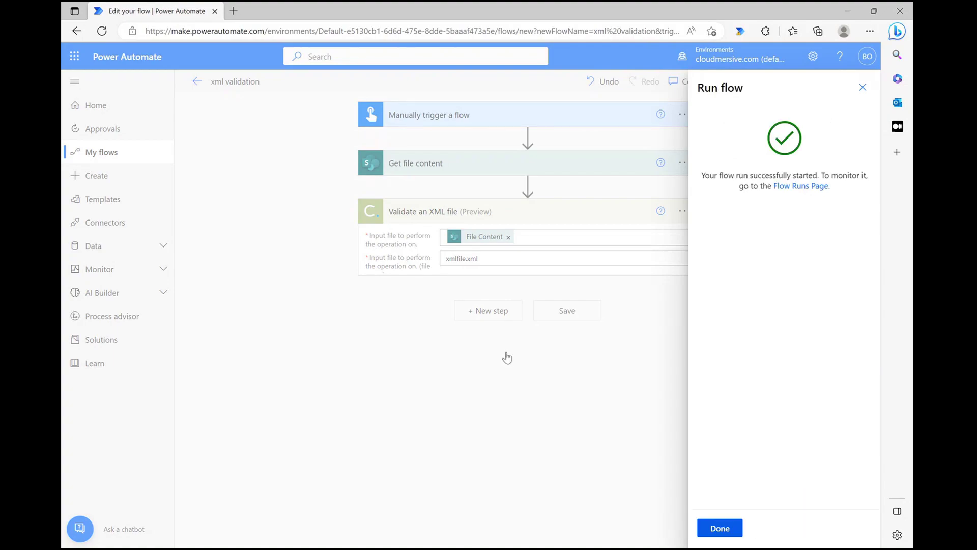
{"action": "key", "text": "Return"}
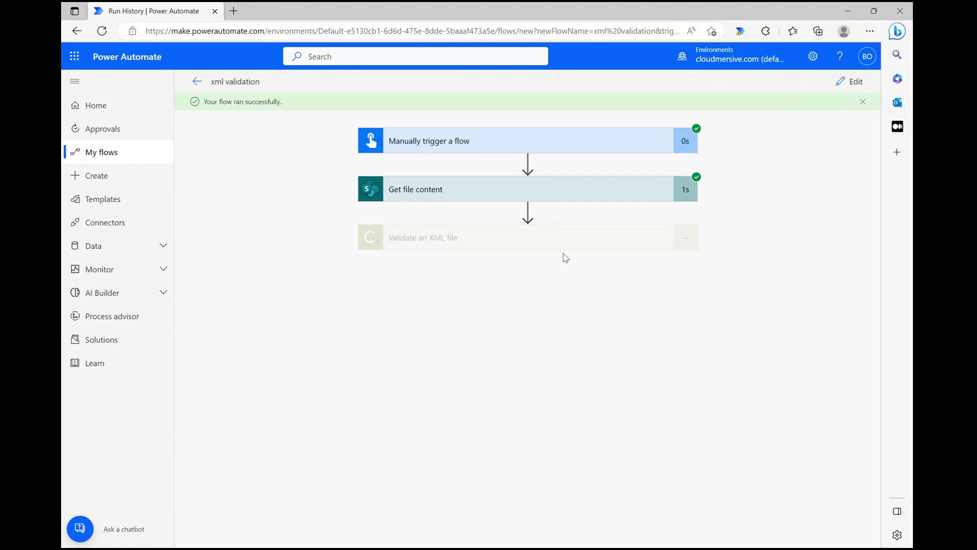
Step: Examine the Validate an XML file results in the run, including document validity, error count, errors and warnings, and warning count
{"action": "left_click", "coordinate": [535, 238]}
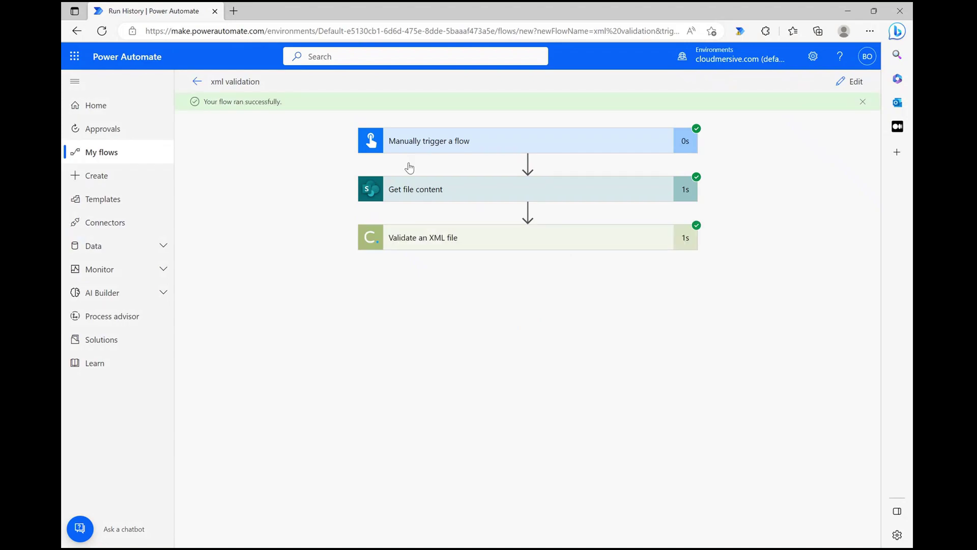
{"action": "scroll", "coordinate": [531, 237], "scroll_direction": "down", "scroll_amount": 1}
{"action": "scroll", "coordinate": [531, 237], "scroll_direction": "down", "scroll_amount": 3}
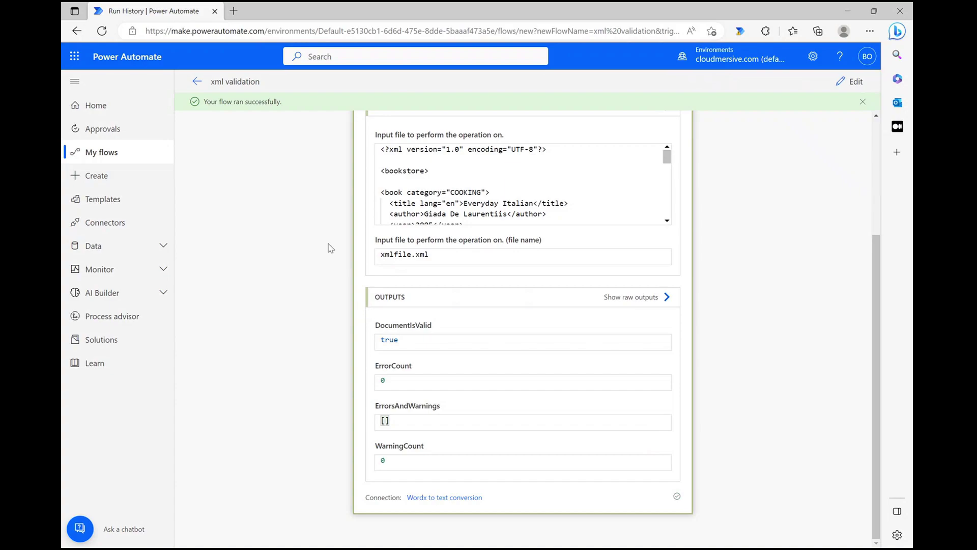
{"action": "double_click", "coordinate": [393, 339]}
{"action": "double_click", "coordinate": [383, 380]}
{"action": "key", "text": "Tab"}
{"action": "key", "text": "Tab"}
{"action": "left_click", "coordinate": [382, 327]}
{"action": "left_click_drag", "start_coordinate": [395, 420], "coordinate": [380, 420]}
{"action": "left_click", "coordinate": [516, 286]}
{"action": "scroll", "coordinate": [519, 287], "scroll_direction": "up", "scroll_amount": 1}
{"action": "scroll", "coordinate": [519, 288], "scroll_direction": "down", "scroll_amount": 1}
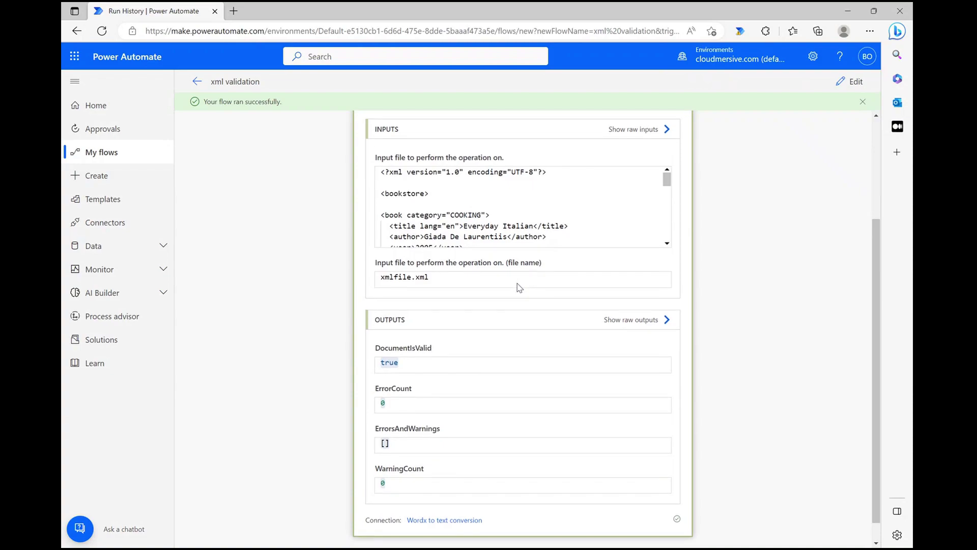